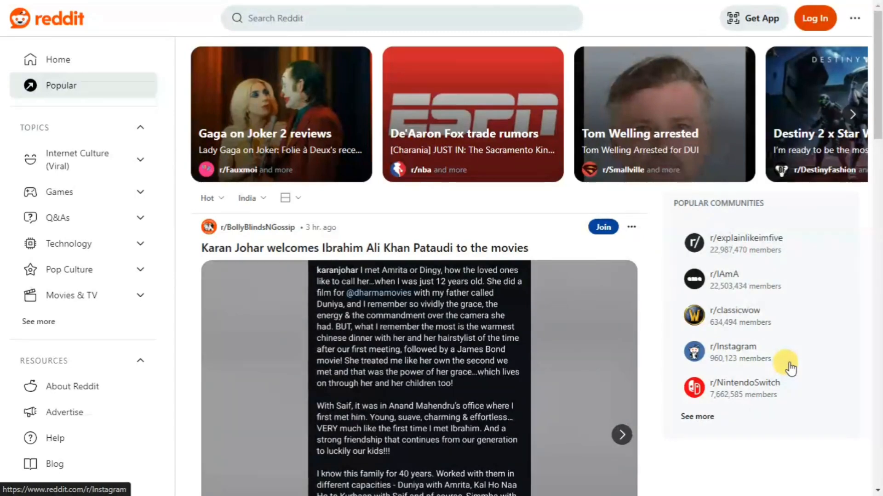
# Step: Open the Reddit sign-up form and submit the email address for the new account
pyautogui.scroll(-8, 790, 368)
pyautogui.scroll(8, 789, 367)
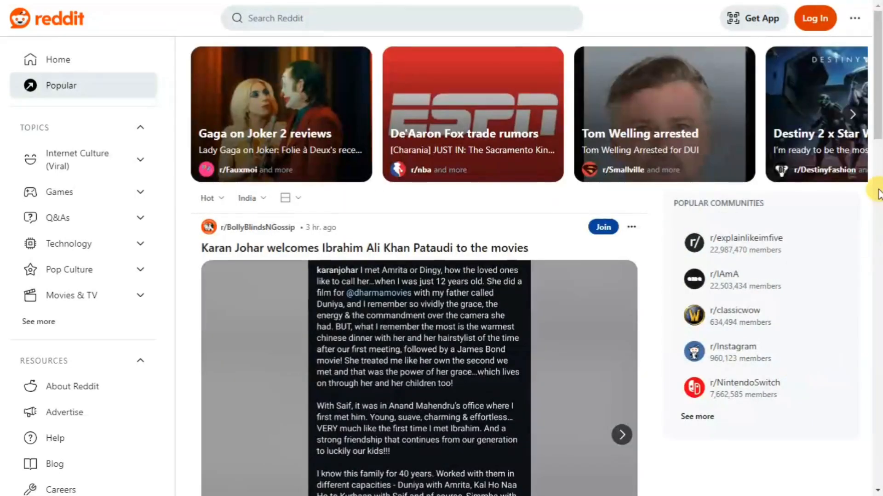
pyautogui.click(854, 22)
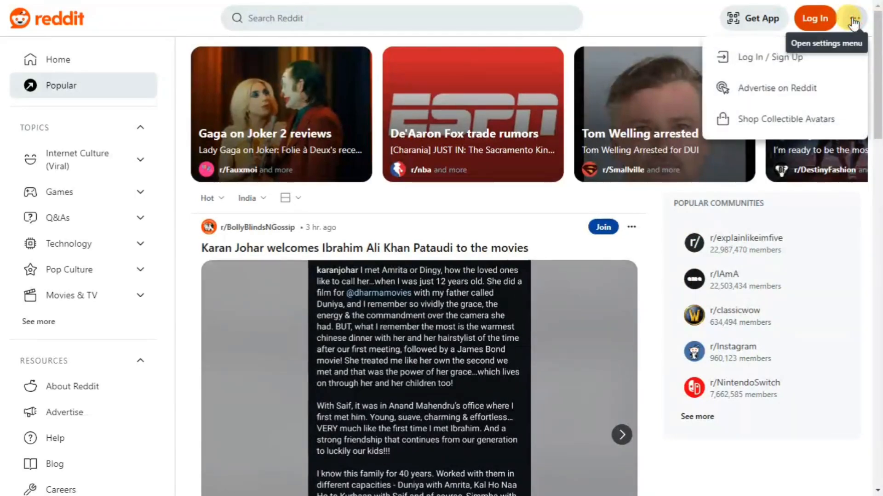
pyautogui.click(768, 62)
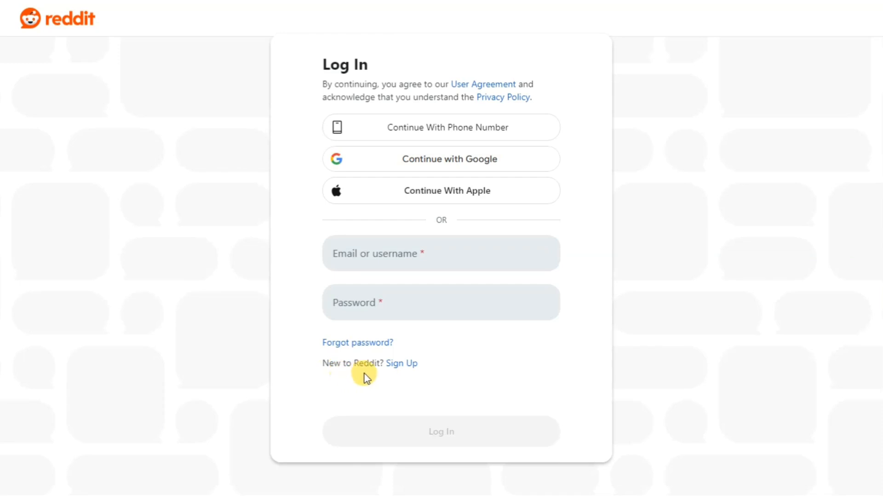
pyautogui.click(399, 364)
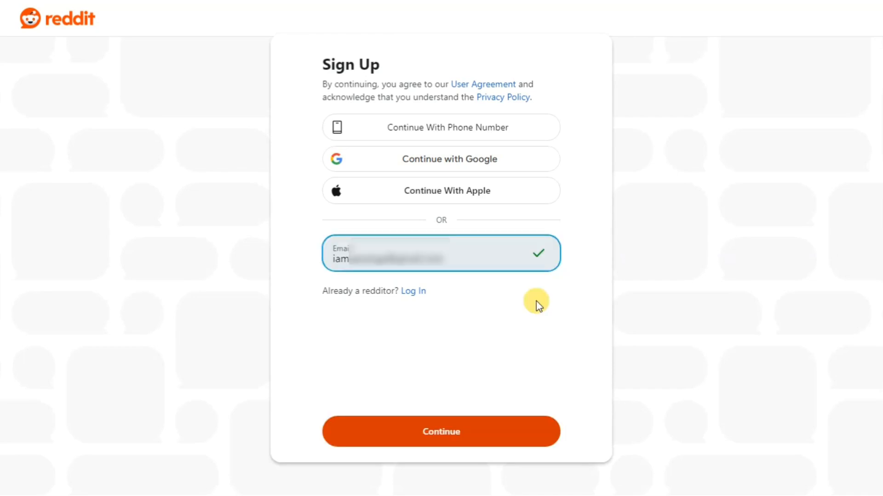
pyautogui.click(536, 302)
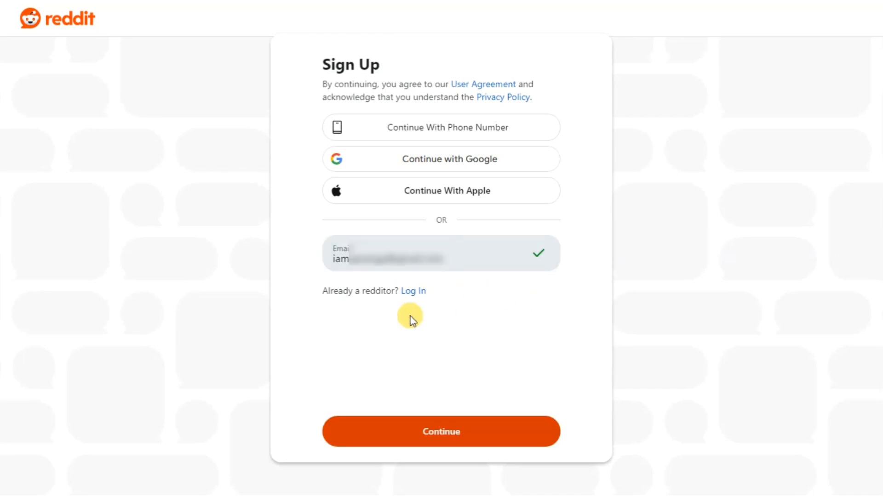
pyautogui.click(453, 436)
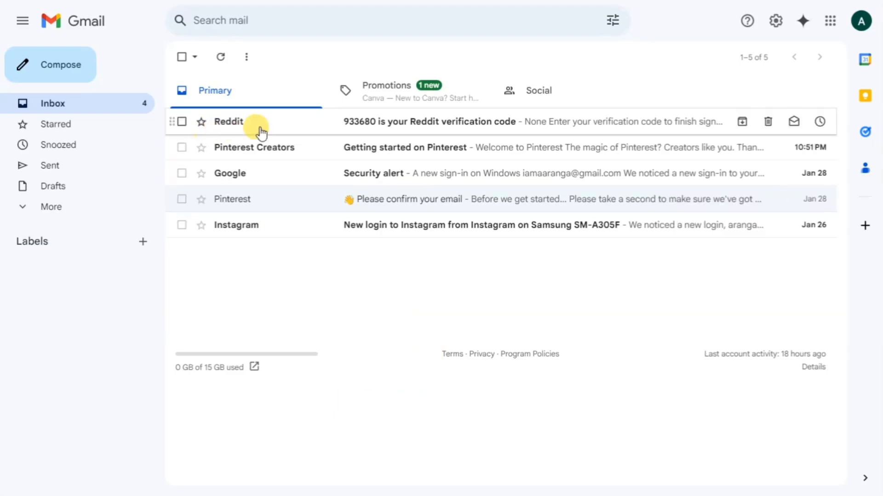
# Step: Switch to Gmail, open the verification email from Reddit and copy its code
pyautogui.click(419, 130)
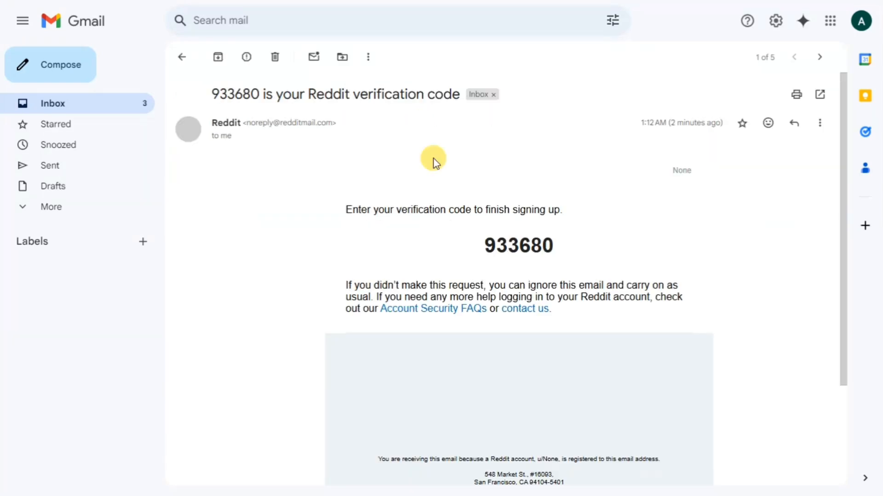
pyautogui.moveTo(480, 248); pyautogui.dragTo(565, 250)
pyautogui.hotkey('ctrl', 'c')
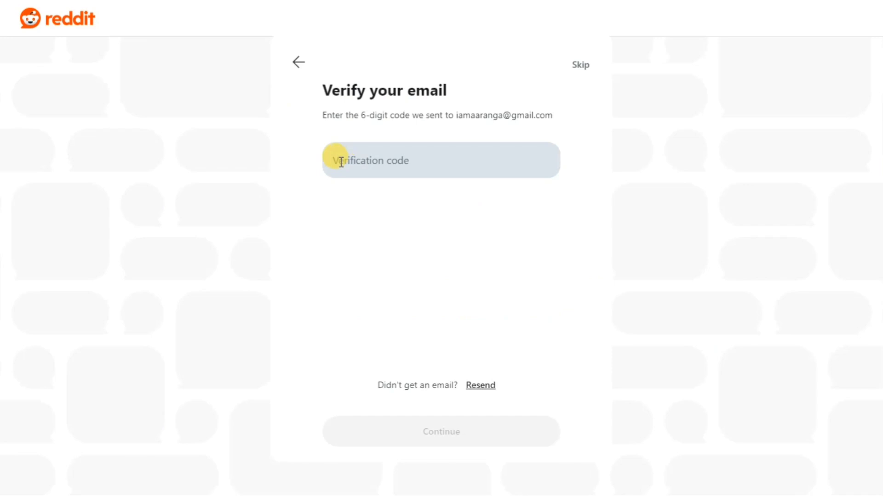
# Step: Switch back to Reddit, paste the verification code and submit it to verify the email
pyautogui.click(398, 159)
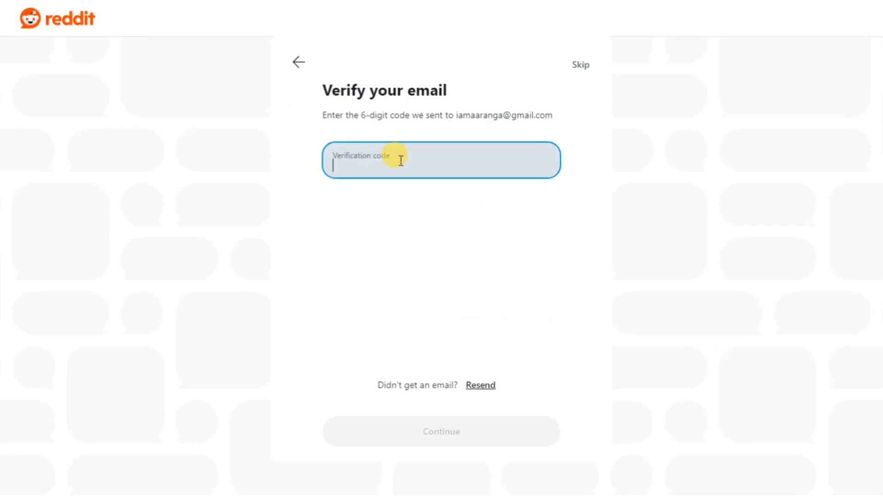
pyautogui.hotkey('ctrl', 'v')
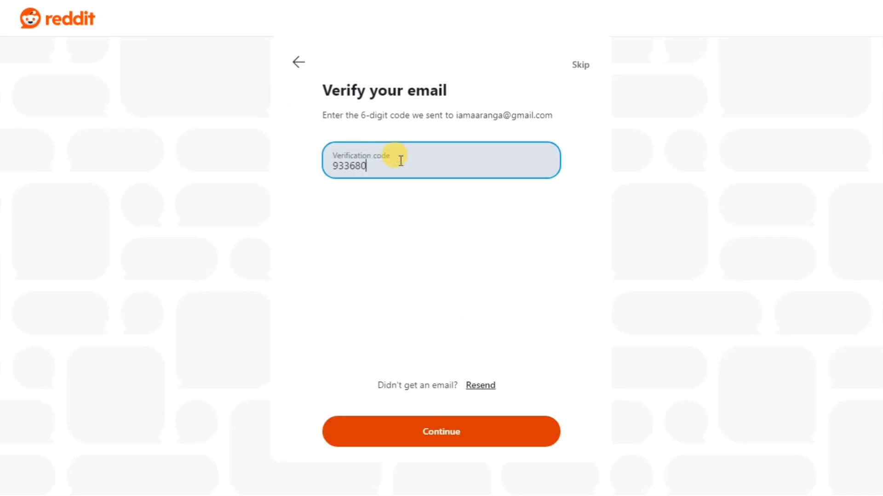
pyautogui.click(658, 370)
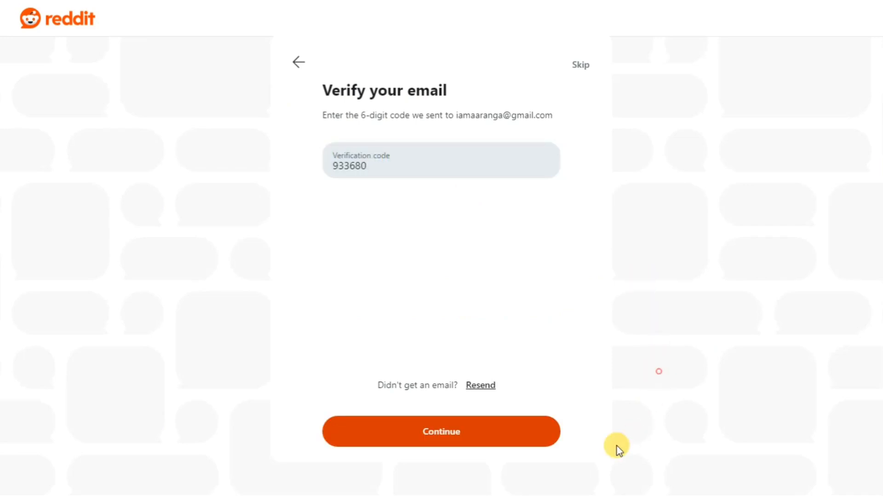
pyautogui.click(443, 434)
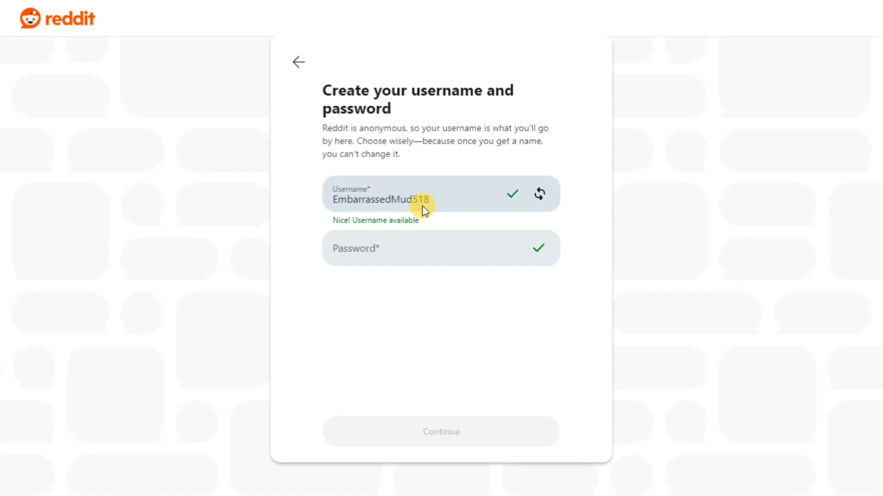
# Step: Try to use a common first name as the account's username
pyautogui.moveTo(430, 199); pyautogui.dragTo(332, 199)
pyautogui.write('John')
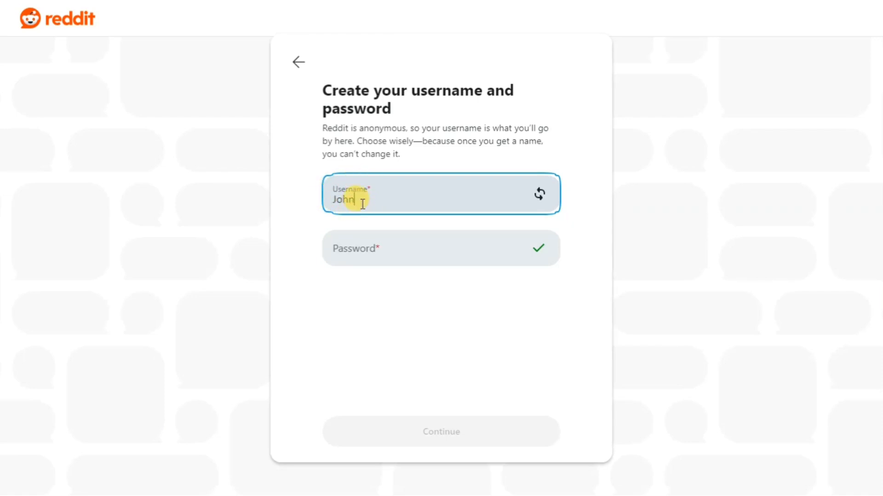
pyautogui.click(317, 221)
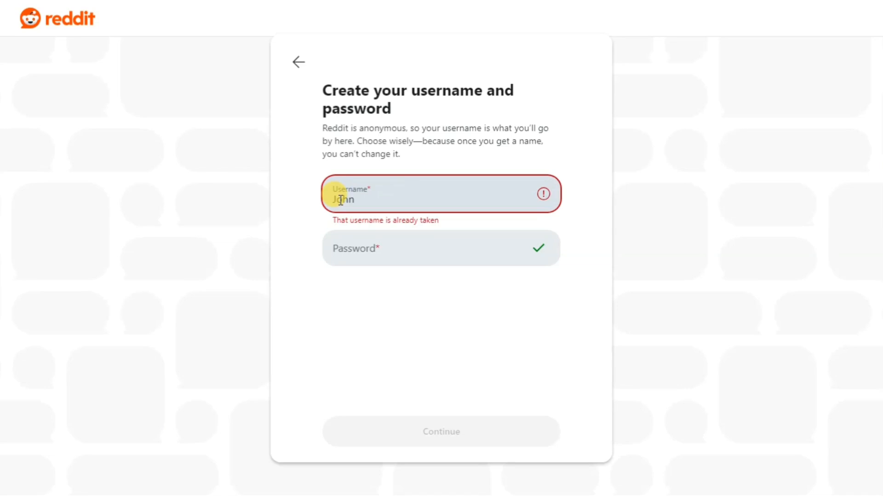
# Step: Set the account's username to ArangaOG
pyautogui.doubleClick(375, 199)
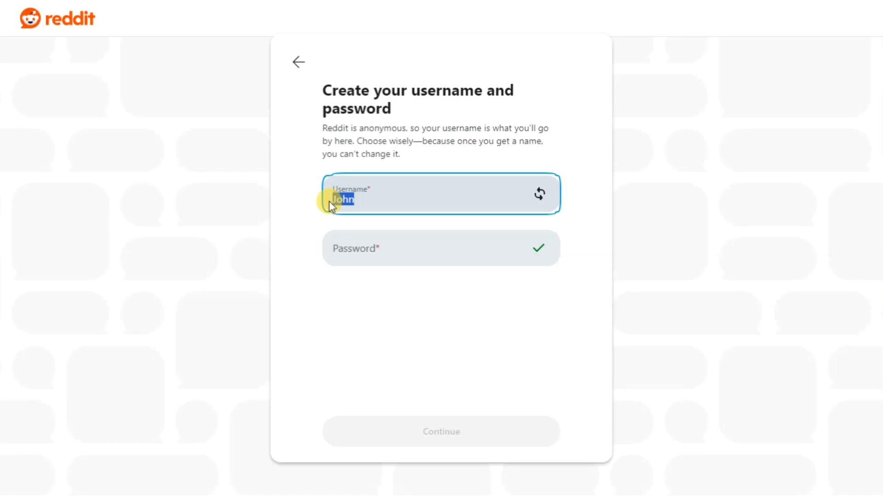
pyautogui.write('ArangaOG')
pyautogui.click(316, 225)
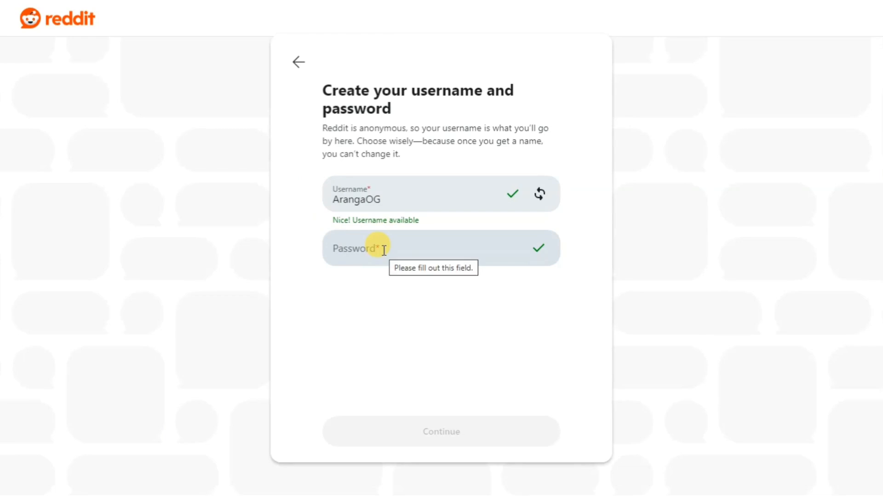
# Step: Try to use a three-character account password
pyautogui.click(384, 250)
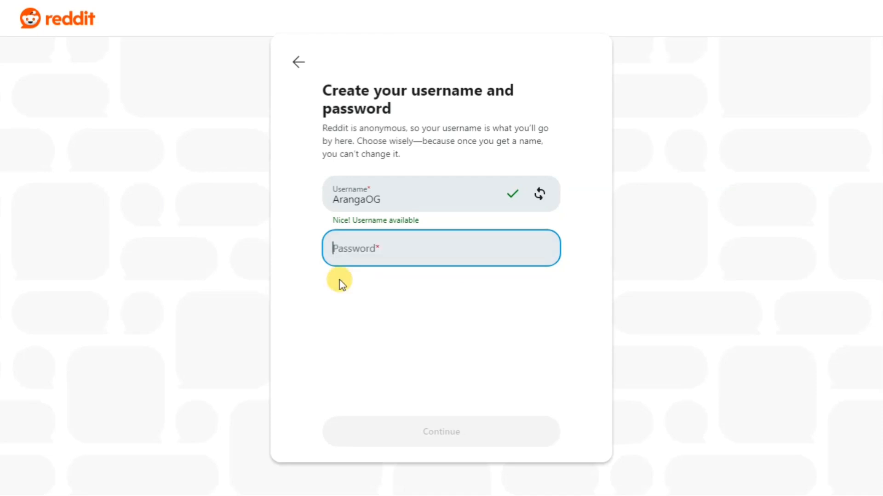
pyautogui.write('•••')
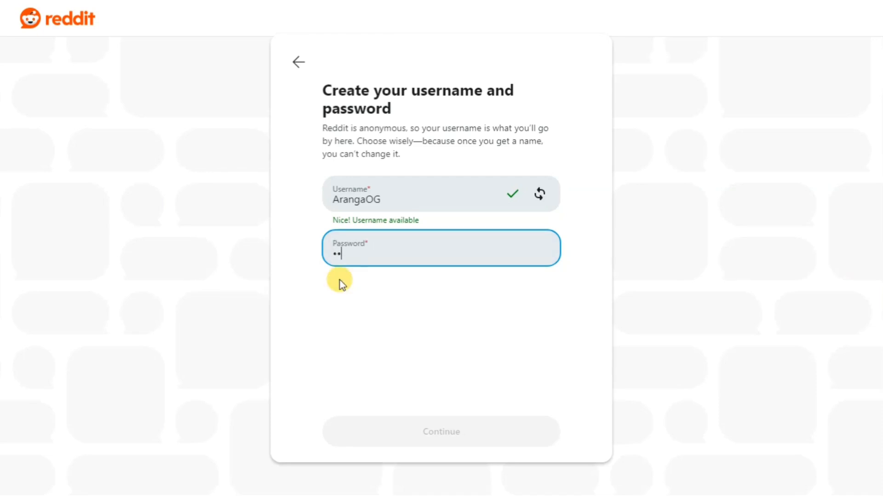
pyautogui.click(316, 281)
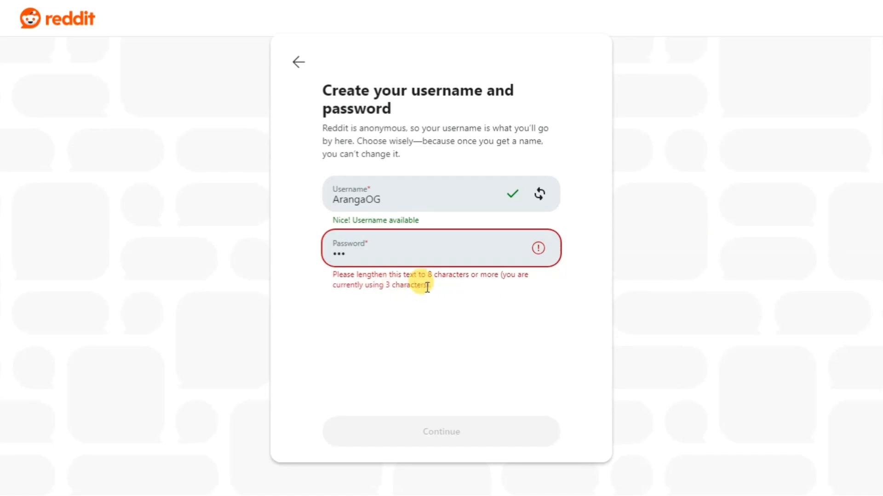
# Step: Replace the entry with a longer account password and submit the username and password
pyautogui.click(349, 254)
pyautogui.moveTo(349, 254); pyautogui.dragTo(335, 260)
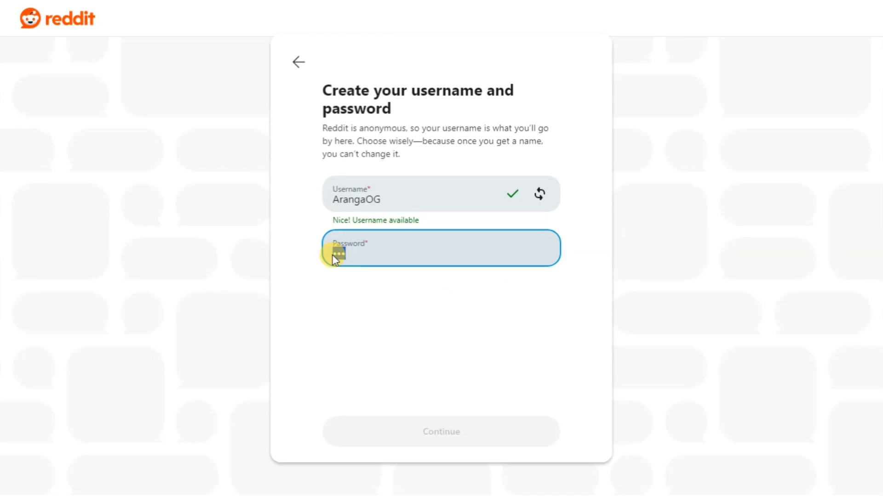
pyautogui.hotkey('ctrl', 'v')
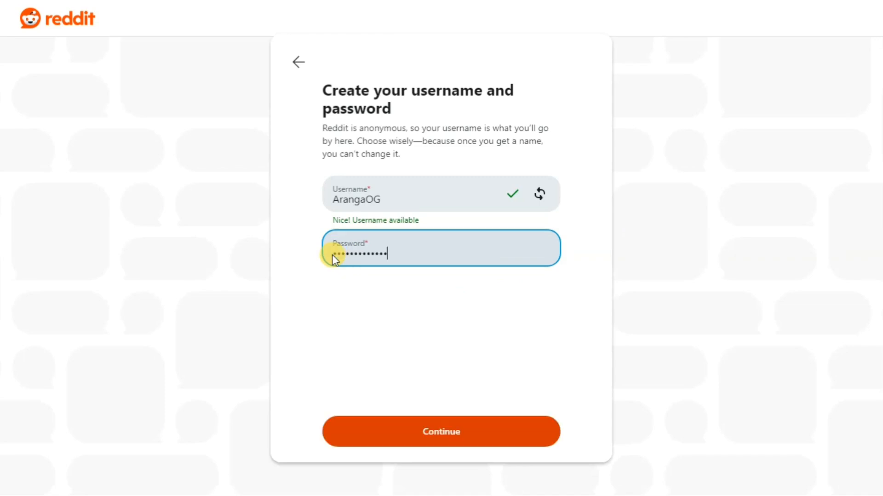
pyautogui.click(337, 287)
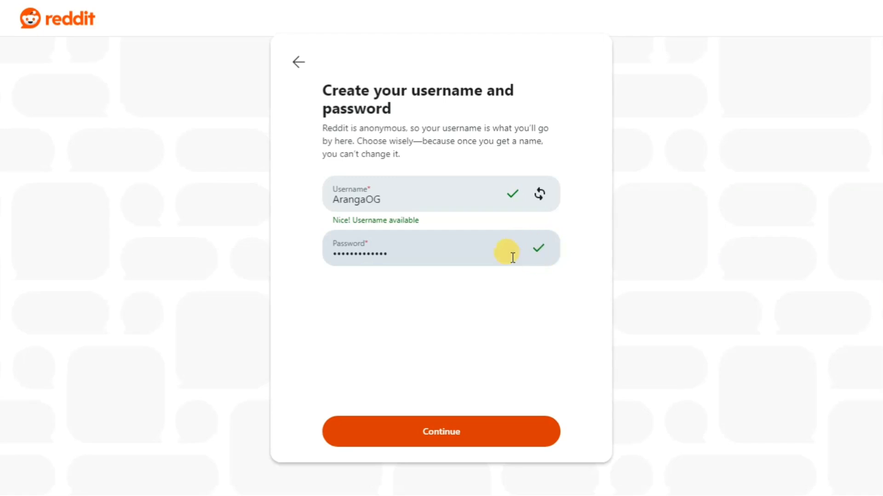
pyautogui.click(443, 437)
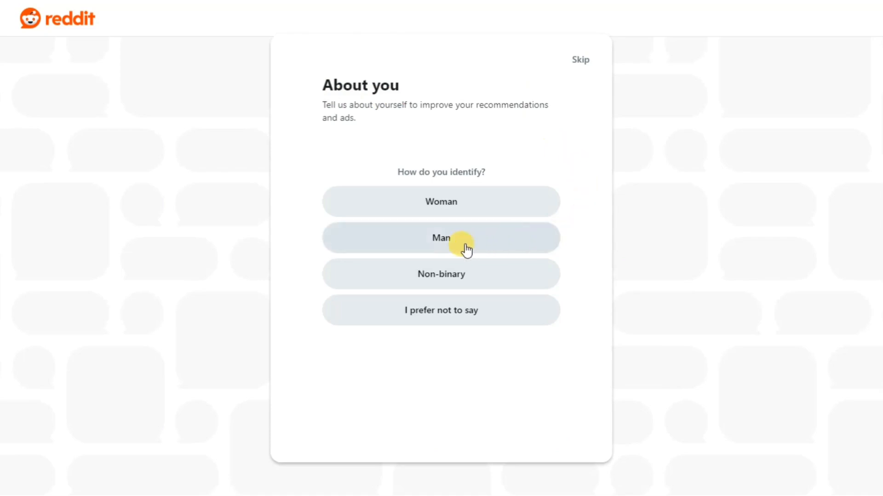
# Step: Choose Man as the gender and Programming as the Technology interest, and finish the sign-up
pyautogui.click(446, 247)
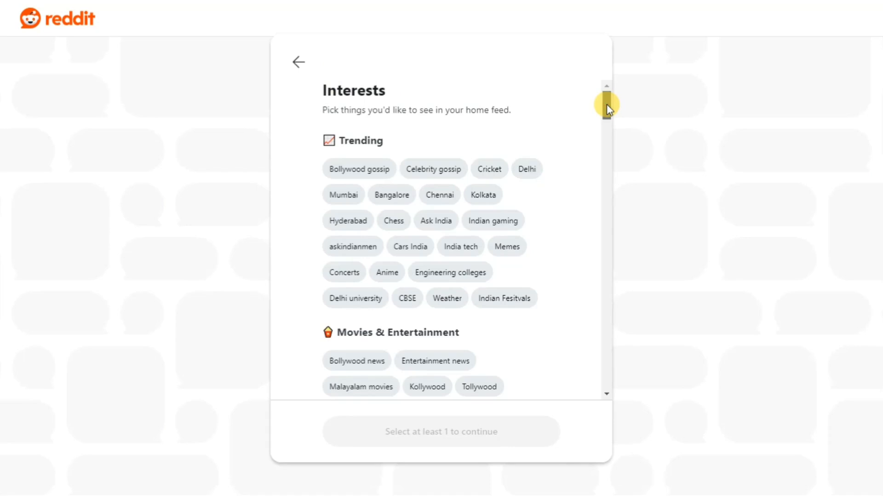
pyautogui.moveTo(606, 104); pyautogui.dragTo(608, 163)
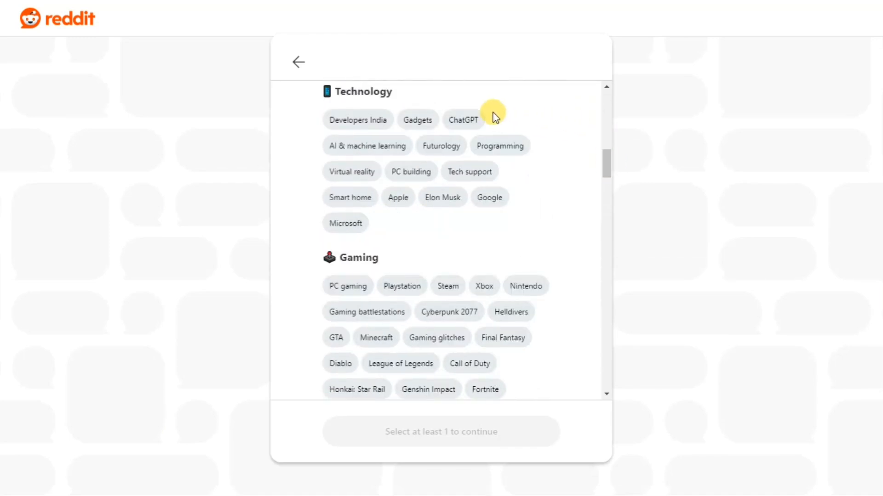
pyautogui.click(512, 149)
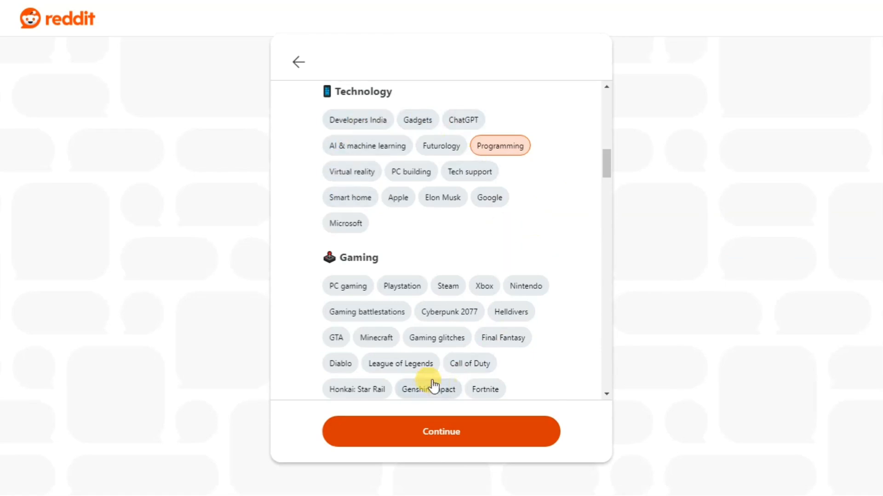
pyautogui.scroll(4, 450, 180)
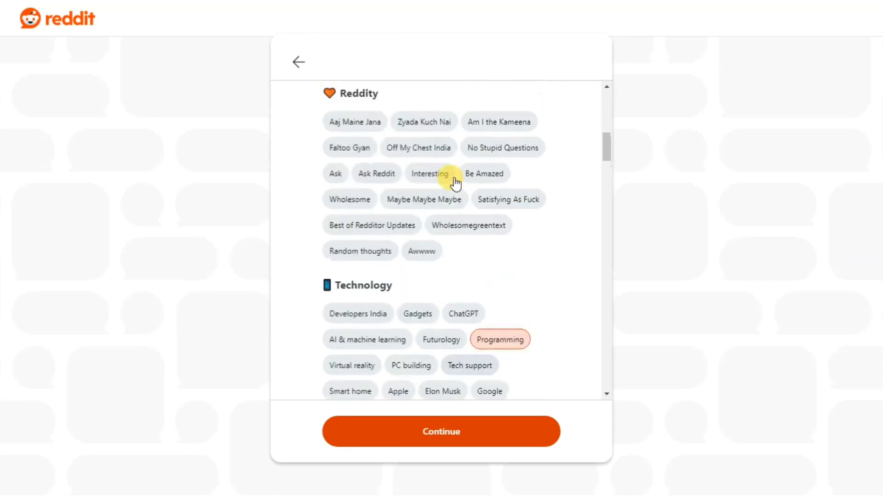
pyautogui.scroll(1, 455, 184)
pyautogui.scroll(-2, 455, 184)
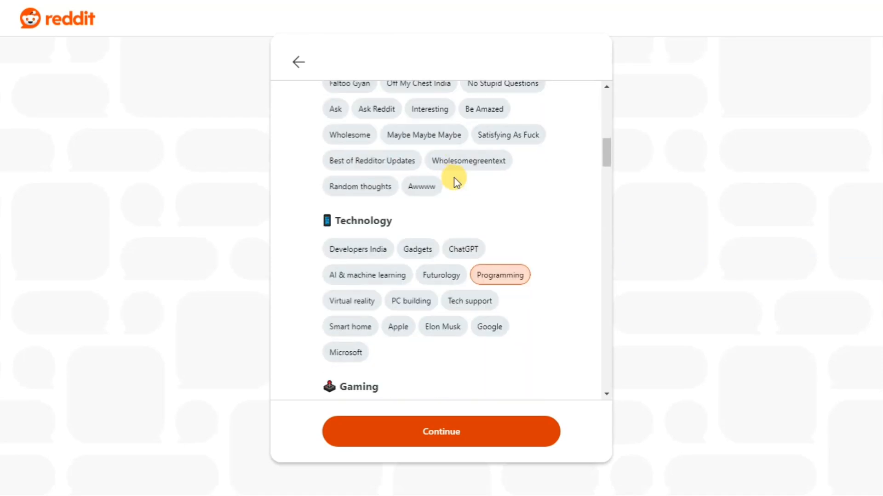
pyautogui.scroll(-3, 457, 184)
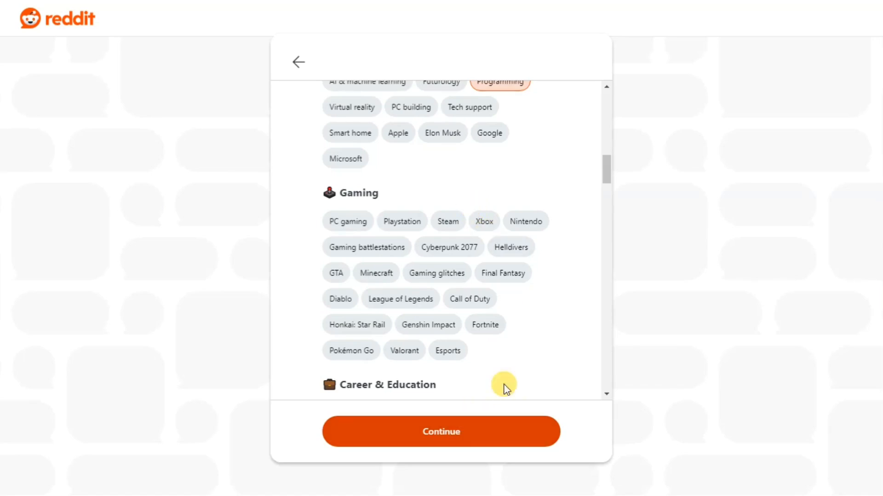
pyautogui.click(434, 441)
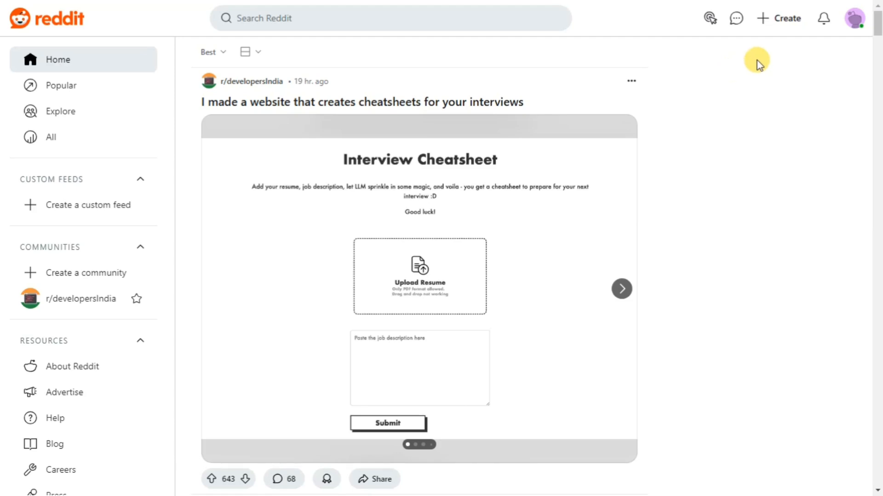
# Step: Upload the Aranga OG image from the Logo folder as the profile's avatar in the account settings and save it
pyautogui.click(854, 22)
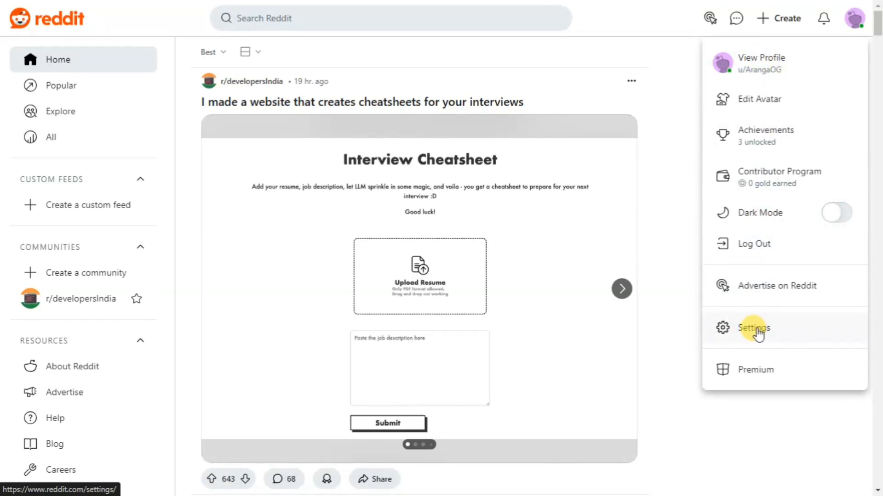
pyautogui.click(756, 329)
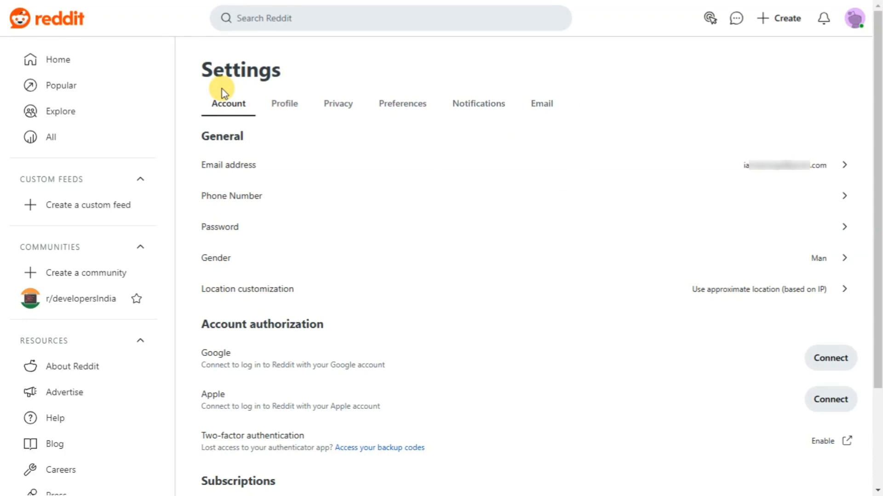
pyautogui.click(281, 109)
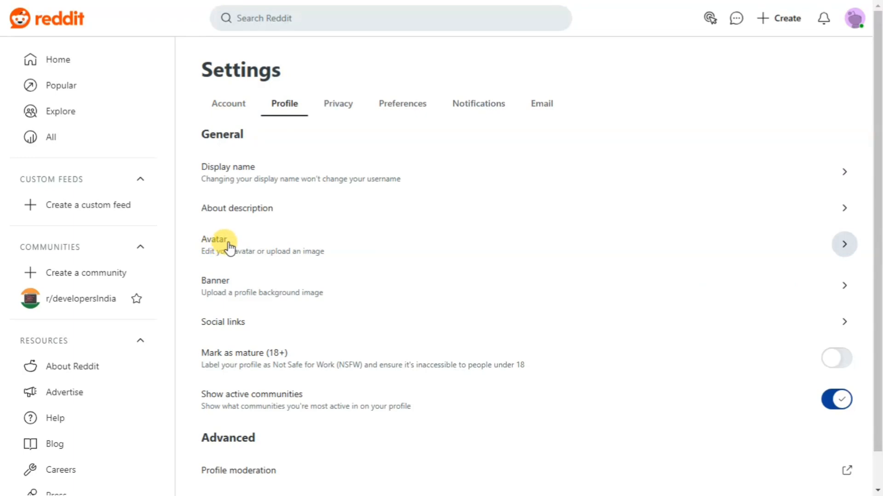
pyautogui.click(252, 242)
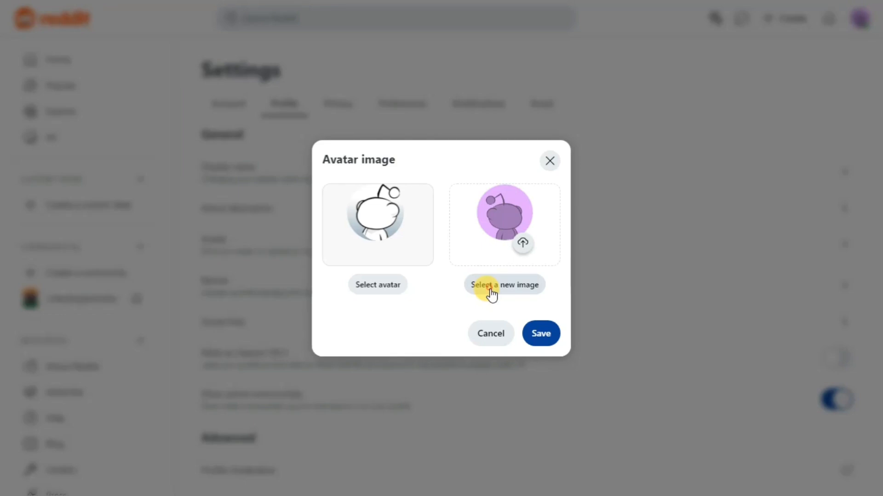
pyautogui.click(545, 292)
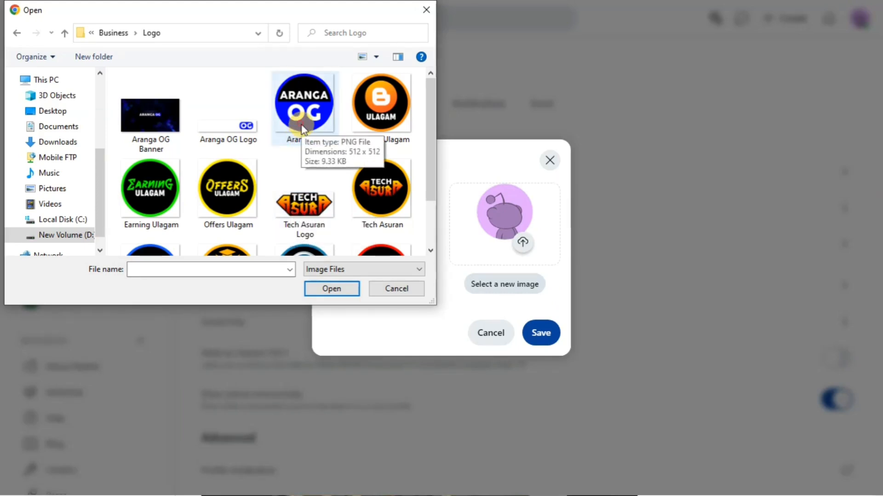
pyautogui.click(301, 128)
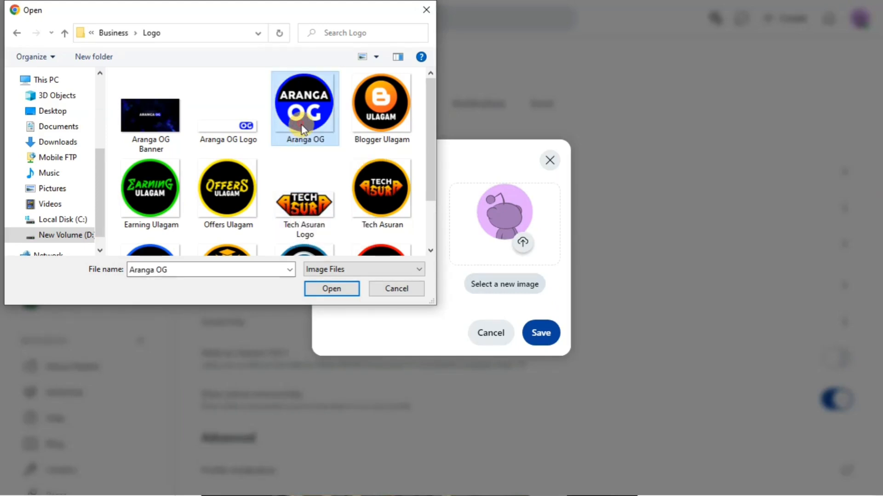
pyautogui.click(330, 291)
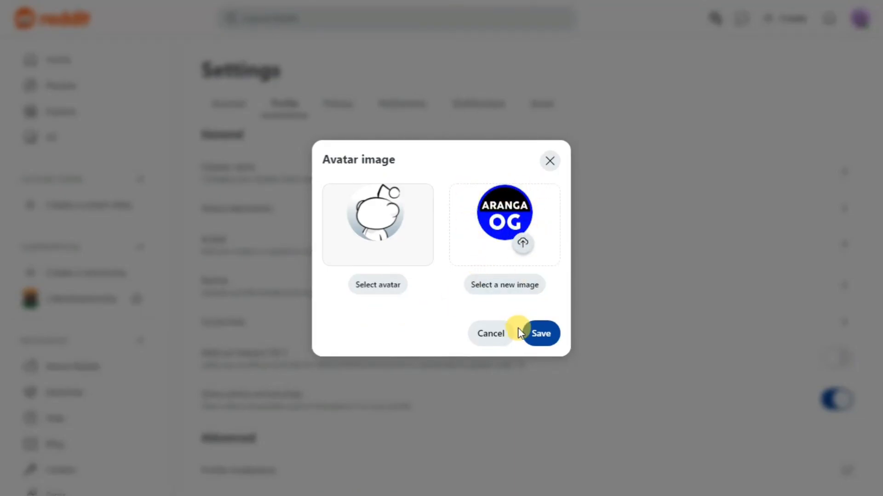
pyautogui.click(539, 335)
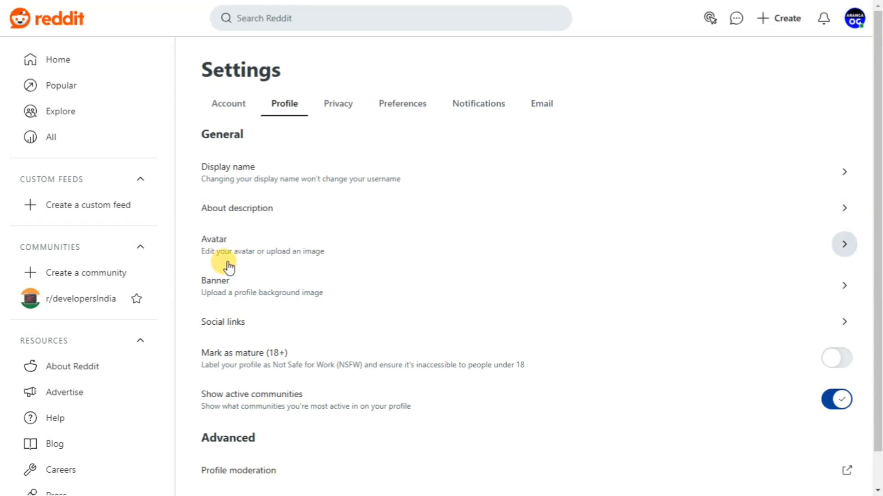
# Step: Upload the Aranga OG Banner image from the Pictures folder as the profile banner and save it
pyautogui.click(228, 294)
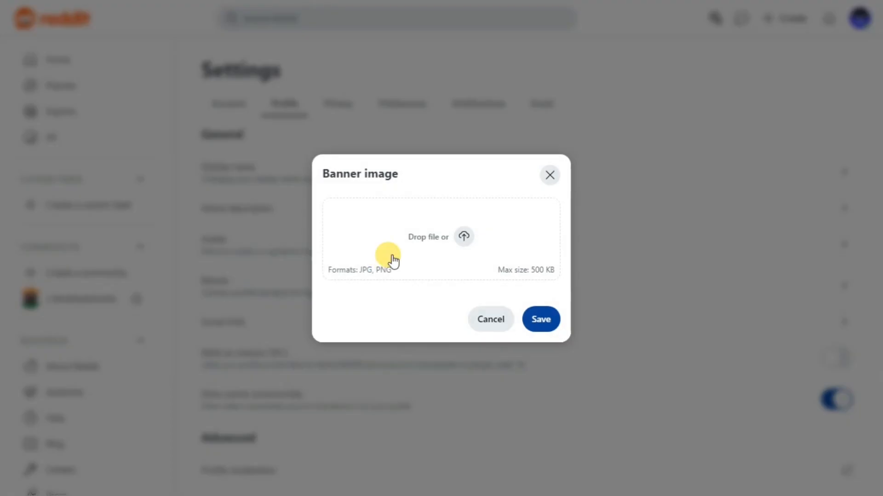
pyautogui.click(464, 237)
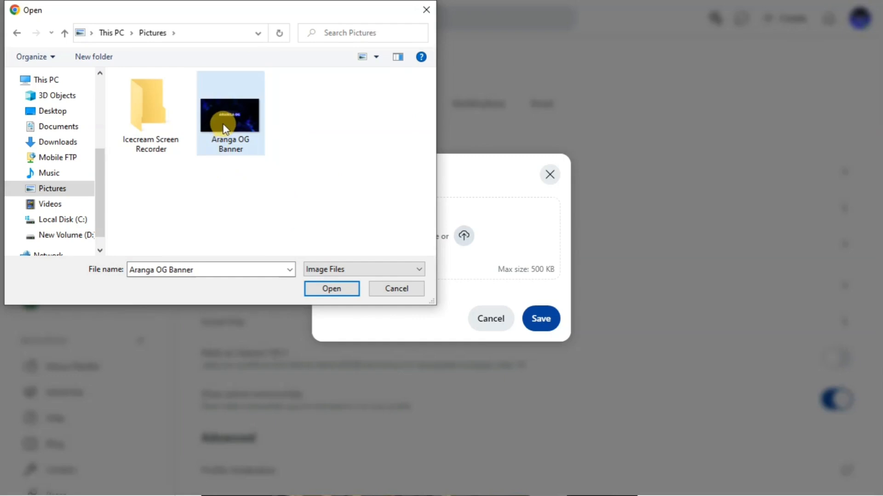
pyautogui.click(333, 290)
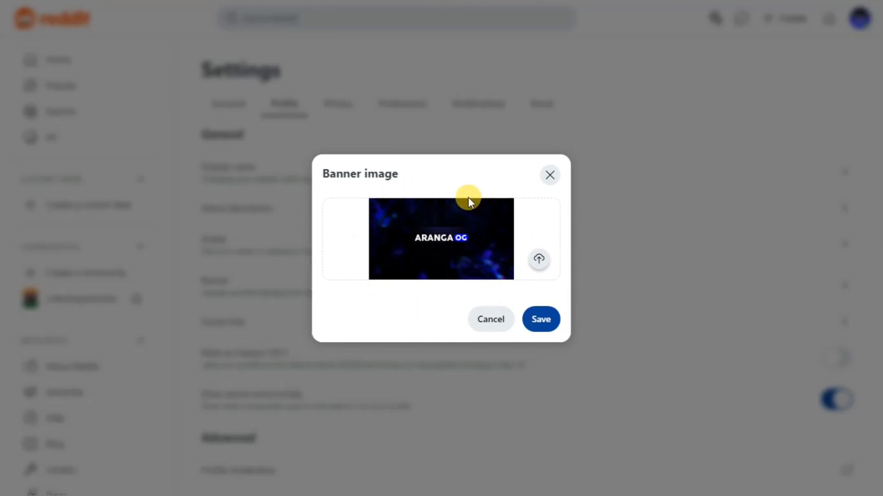
pyautogui.click(542, 322)
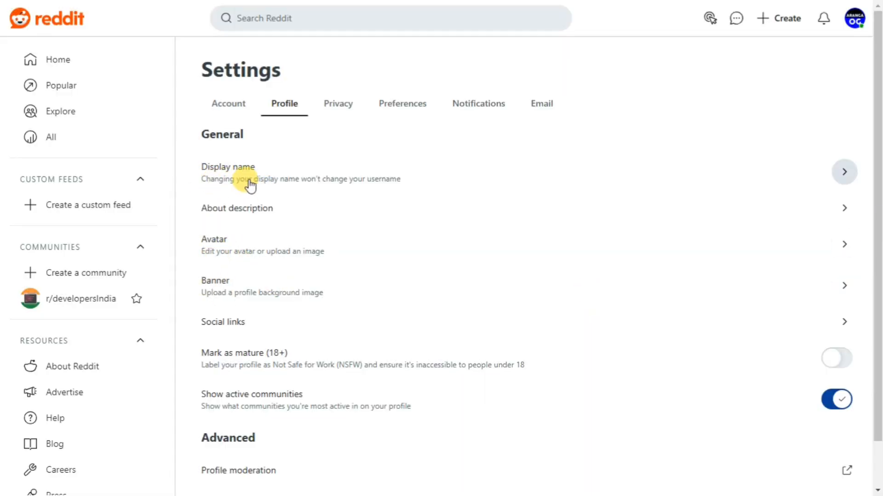
# Step: Set the profile's display name to Aranga OG and save it
pyautogui.click(213, 176)
pyautogui.click(368, 245)
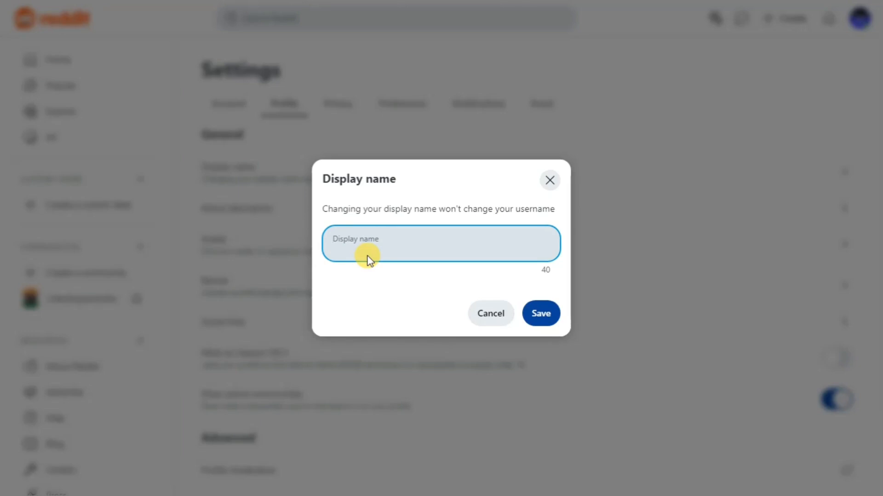
pyautogui.write('Aranga OG')
pyautogui.click(342, 286)
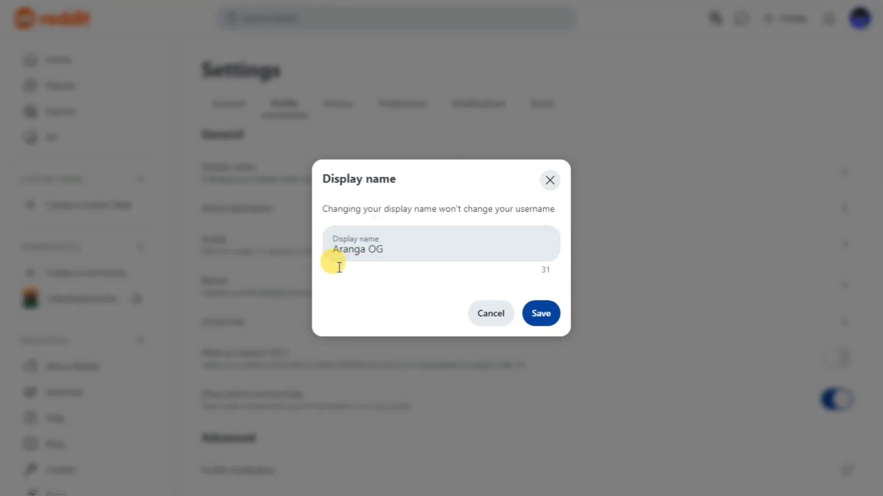
pyautogui.click(552, 317)
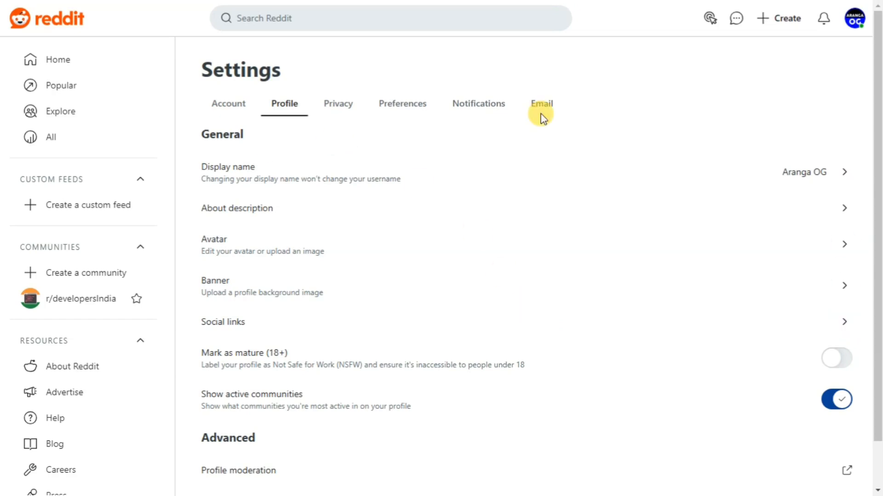
# Step: View the public profile page and examine its display name, username and profile address
pyautogui.click(856, 26)
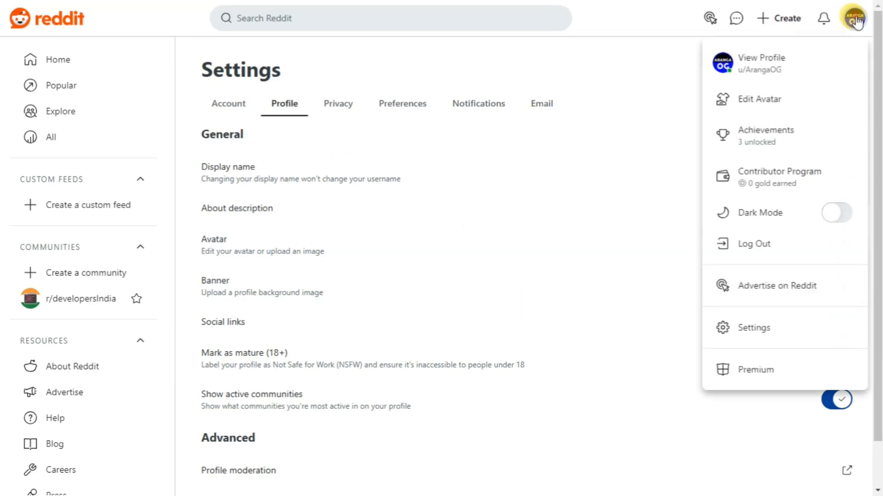
pyautogui.click(767, 60)
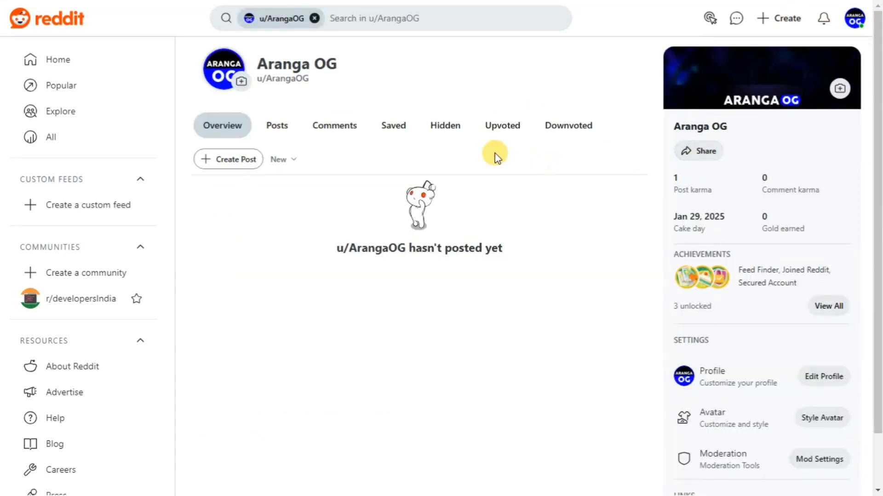
pyautogui.moveTo(255, 64); pyautogui.dragTo(365, 63)
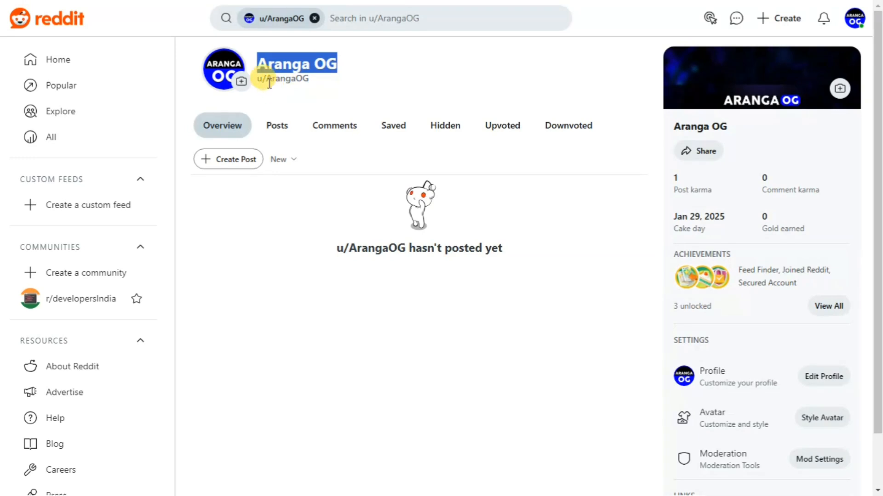
pyautogui.moveTo(265, 79); pyautogui.dragTo(309, 81)
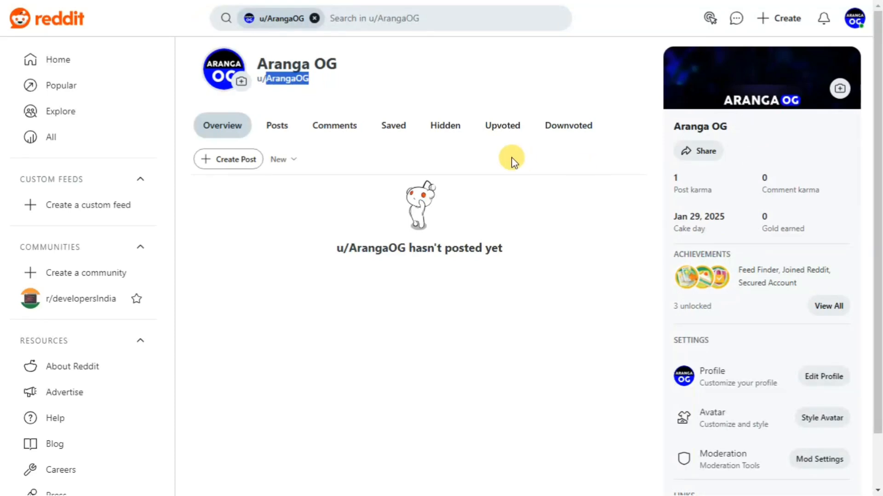
pyautogui.click(238, 222)
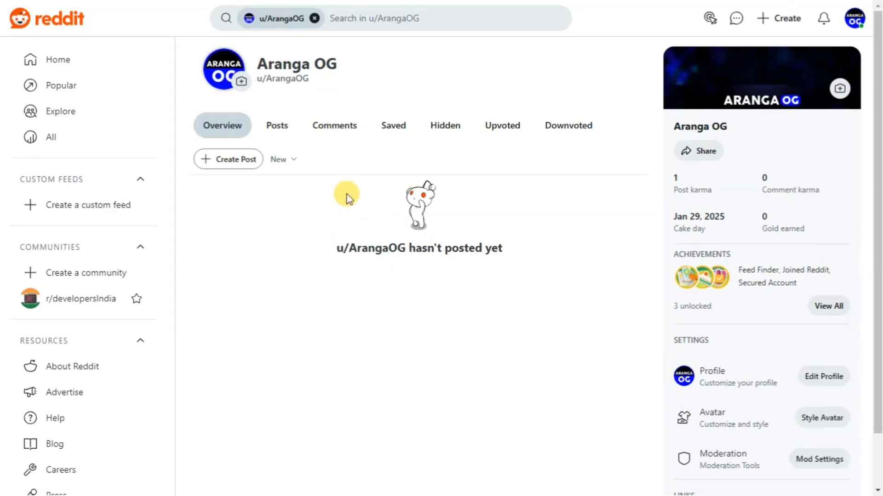
pyautogui.click(435, 42)
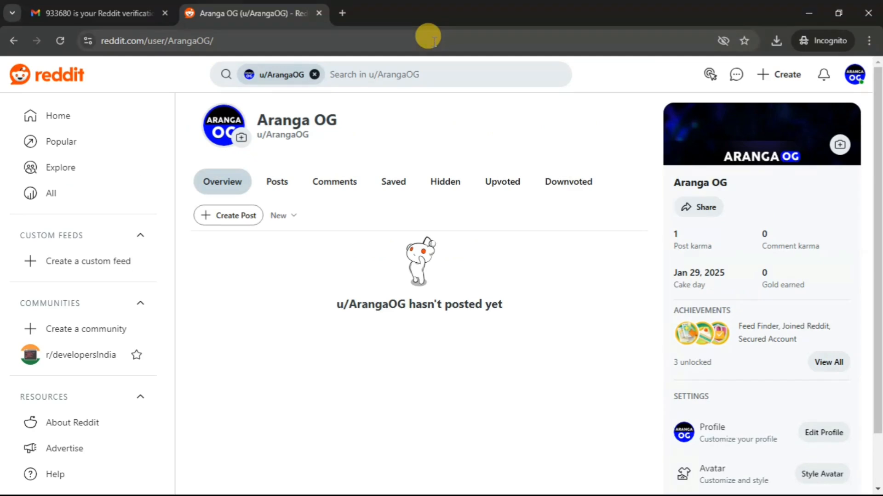